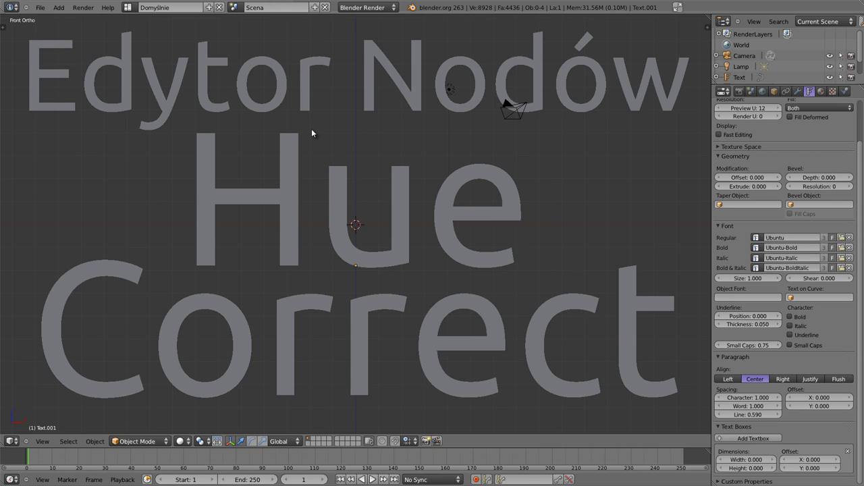
Step: Change the 3D viewport showing the Hue Correct title into a Node Editor with Shift+F3
key("shift+F3")
Step: Switch to the Compositing node tree, enable Use Nodes, and add an Image input node
left_click(150, 442)
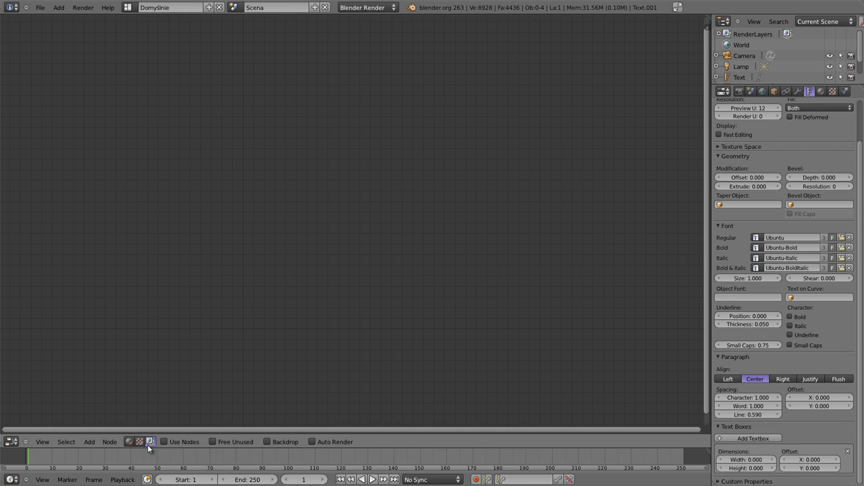
left_click(164, 442)
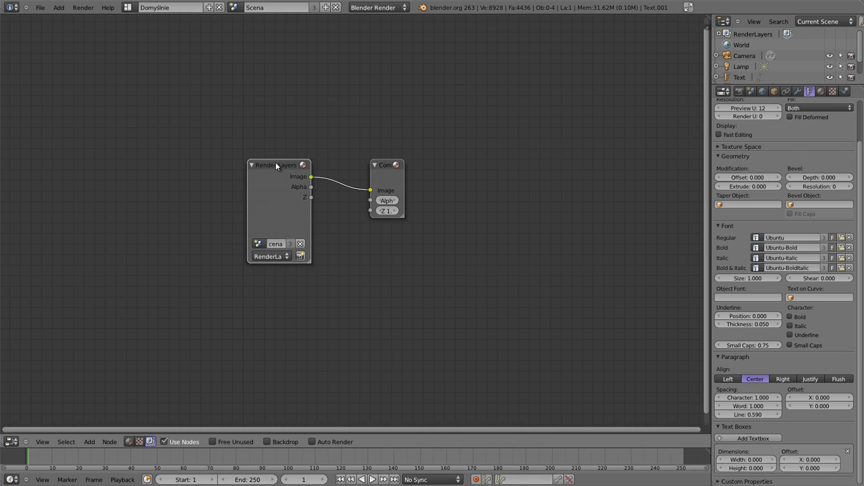
key("shift+a")
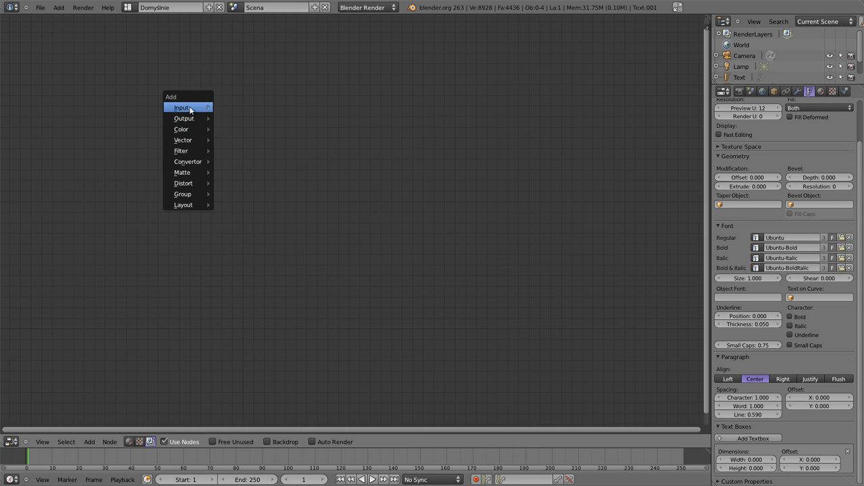
left_click(244, 119)
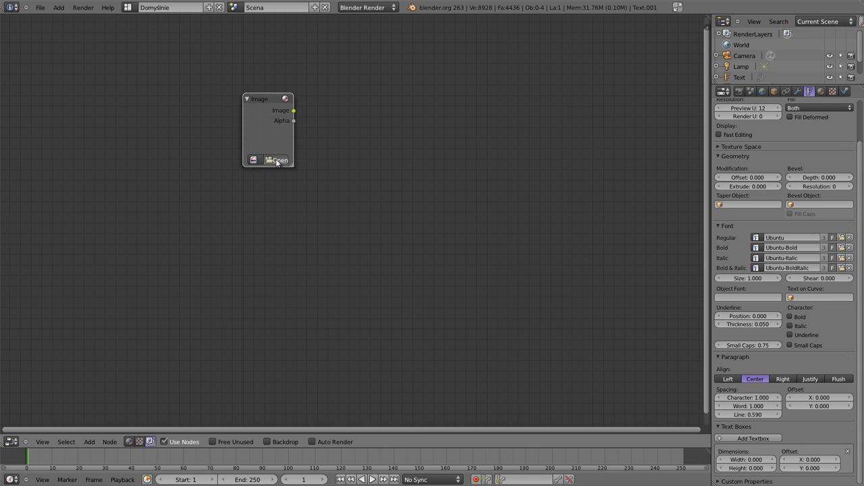
Step: Load img_2820.jpg into the Image node and link a Viewer node to it
left_click(276, 161)
left_click(35, 114)
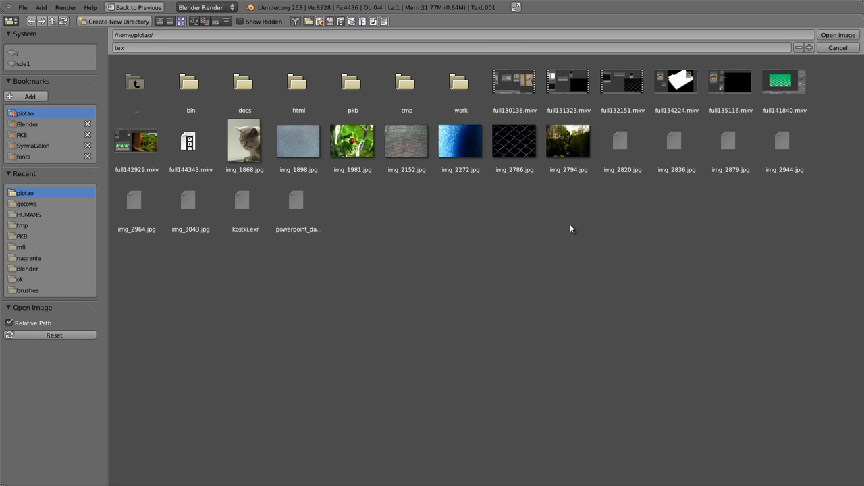
left_click(622, 142)
left_click(841, 36)
left_click_drag(277, 98, 144, 95)
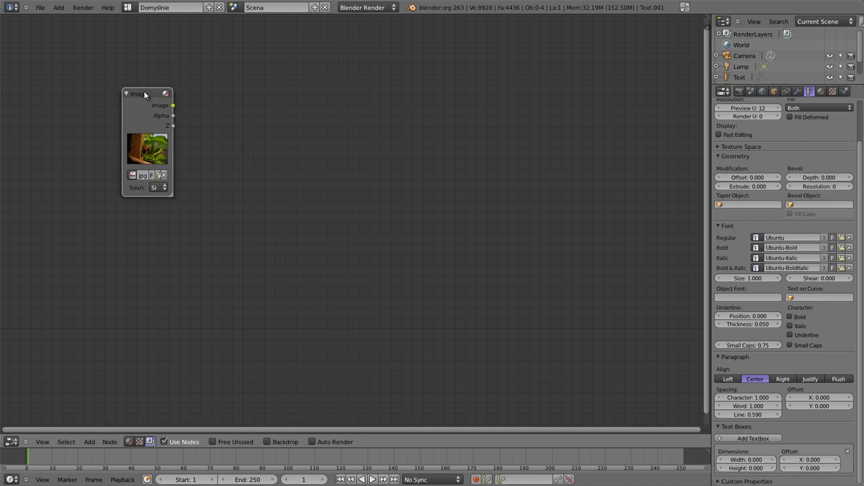
left_click(144, 95, "ctrl+shift")
Step: Turn on the backdrop and shrink it so the whole bolt photo fits
left_click(267, 442)
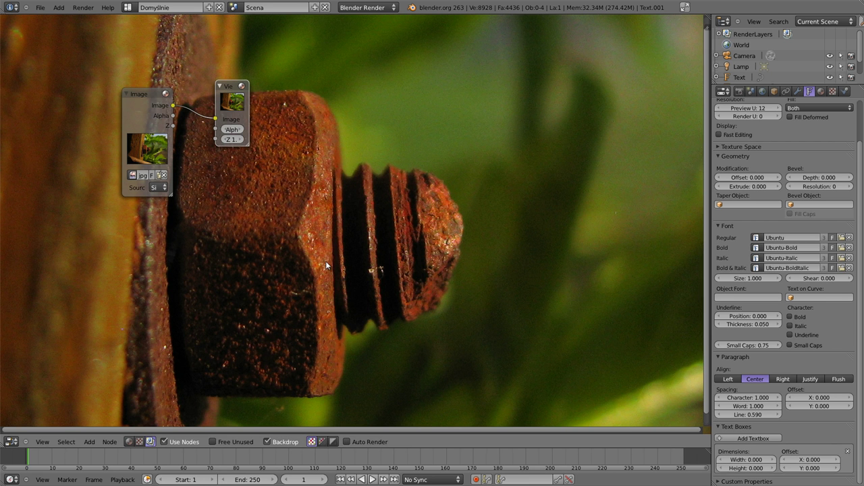
key("v")
key("v")
key("v")
key("v")
key("v")
key("v")
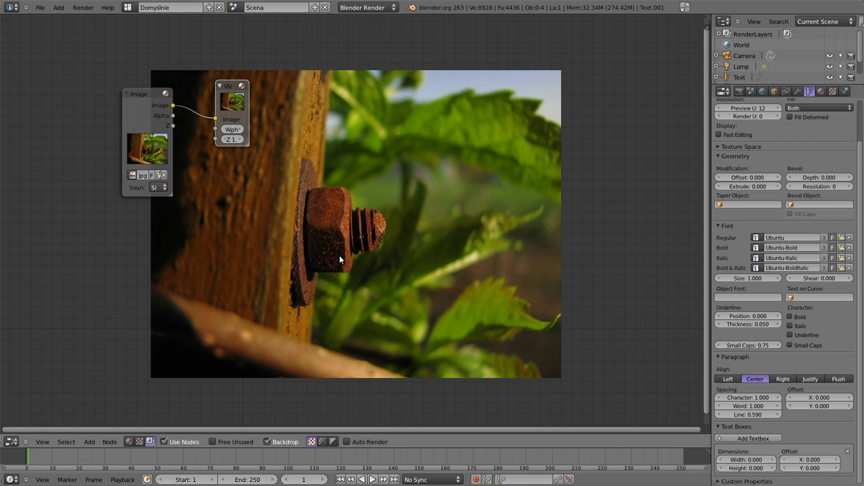
key("v")
middle_click_drag(340, 236, 490, 285, "alt")
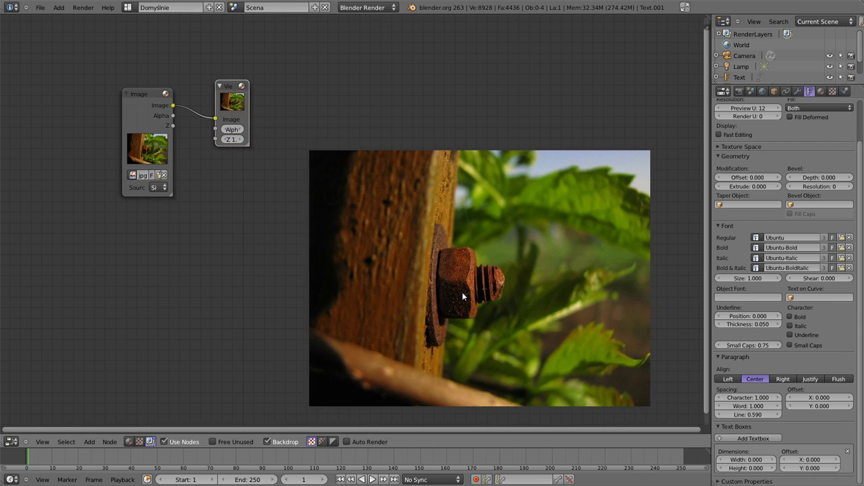
Step: Maximise the node editor, enlarge the backdrop, and spread the Image and Viewer nodes apart
key("ctrl+Up")
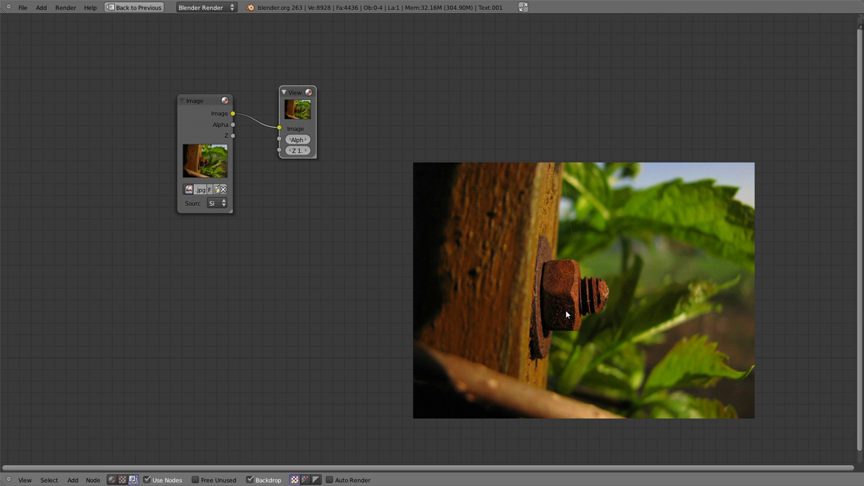
key("alt+v")
key("alt+v")
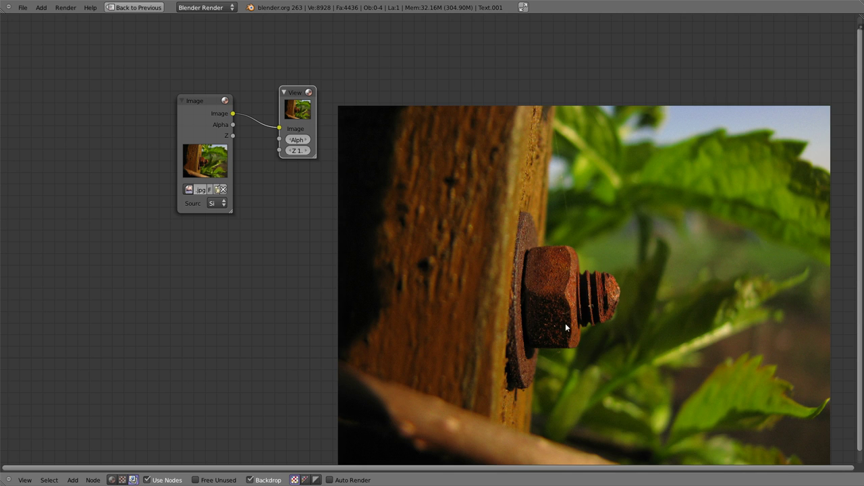
middle_click_drag(575, 309, 601, 290, "alt")
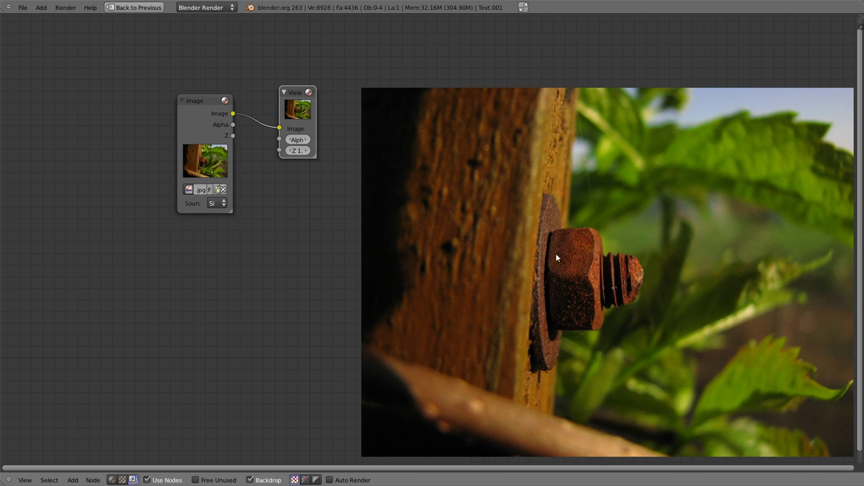
left_click_drag(208, 107, 57, 56)
mouse_move(282, 91)
left_mouse_down()
mouse_move(366, 36)
mouse_move(326, 29)
left_mouse_up()
key("shift+a")
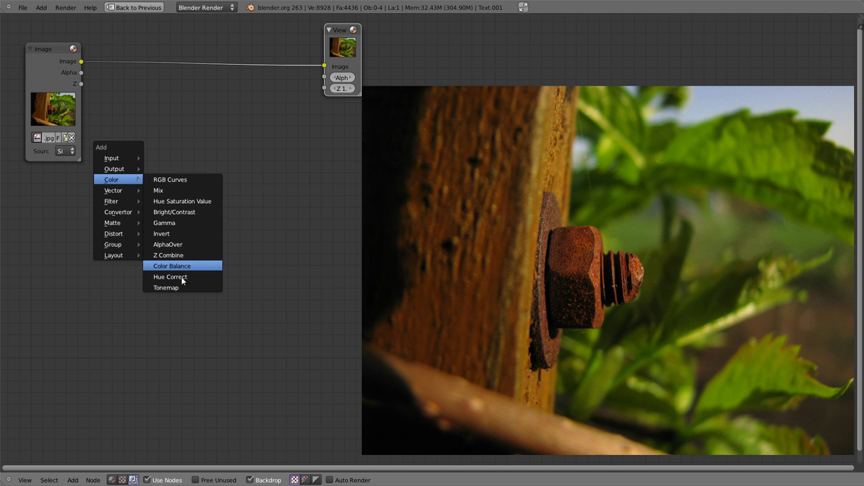
Step: Add a Color > Hue Correct node and drop it onto the Image-to-Viewer link
left_click(183, 280)
left_click(201, 158)
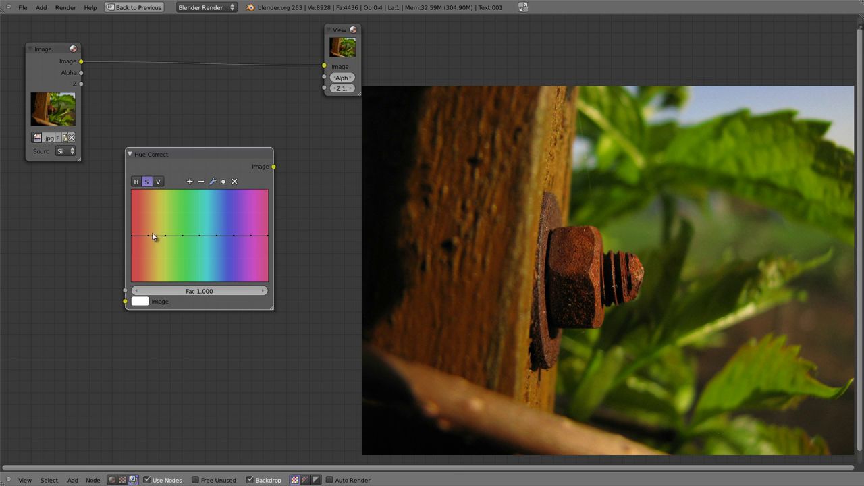
left_click_drag(190, 154, 196, 46)
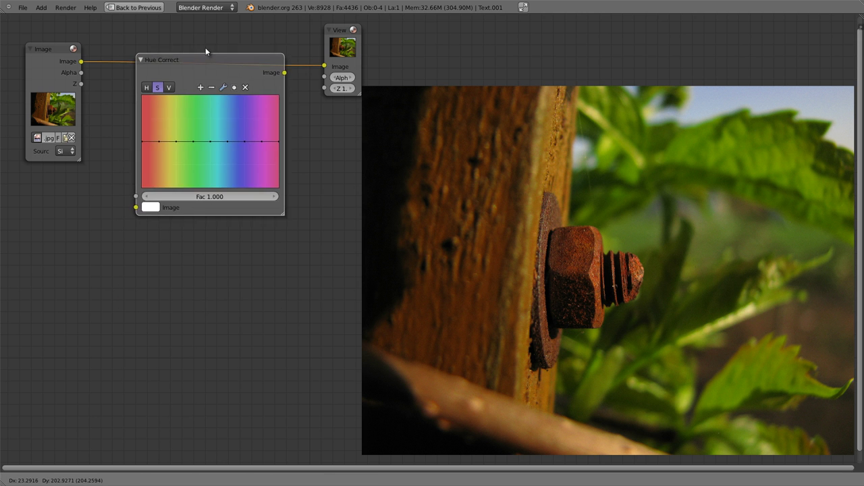
Step: Reposition the Hue Correct node slightly to the right
key("g")
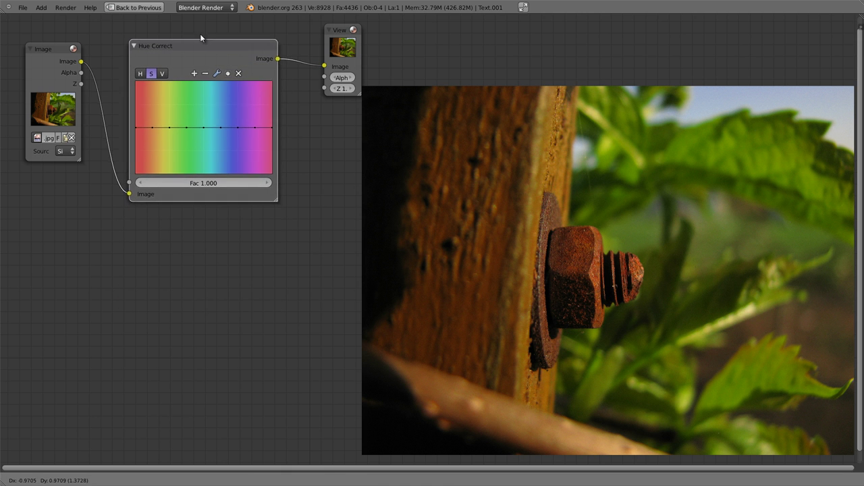
left_click(200, 33)
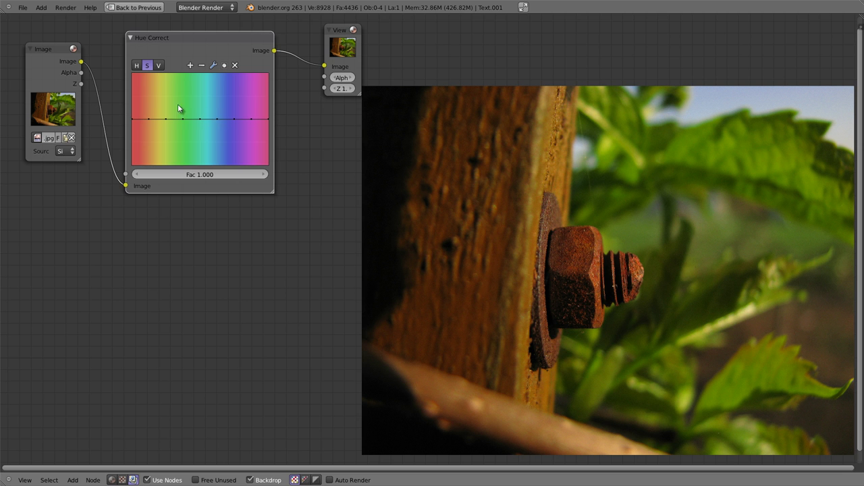
left_click_drag(195, 35, 205, 33)
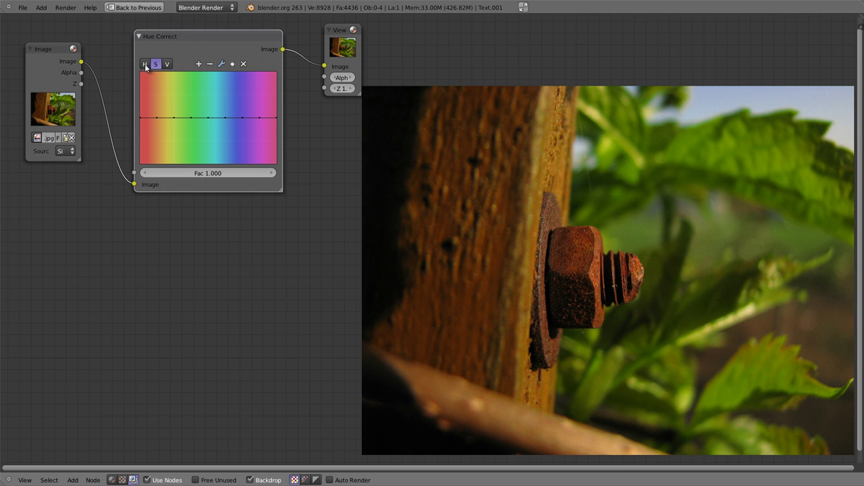
Step: Cycle through the H, S and V curves, shift the Viewer node left, and end on H
left_click(146, 66)
left_click(168, 65)
left_click(156, 64)
left_click(145, 64)
left_click(156, 65)
left_click(145, 64)
left_click(156, 64)
left_click_drag(339, 31, 325, 28)
left_click(144, 64)
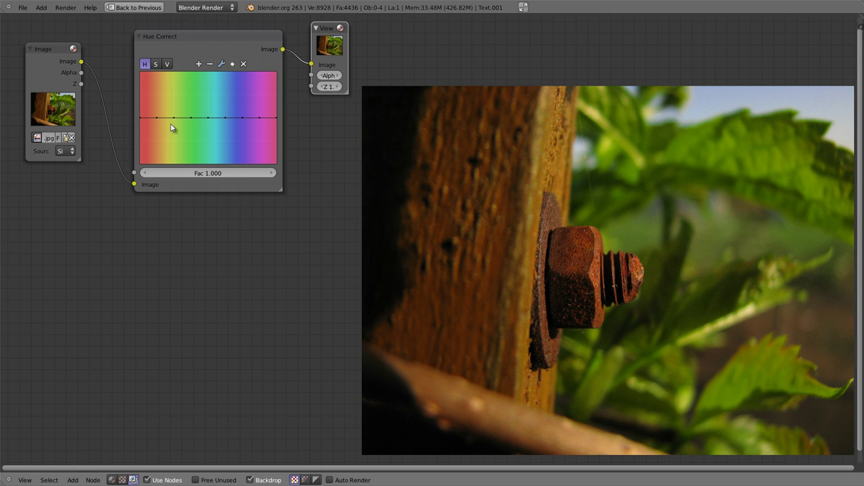
Step: Raise the red end of the hue curve, then flatten it back to neutral
left_click_drag(208, 37, 200, 38)
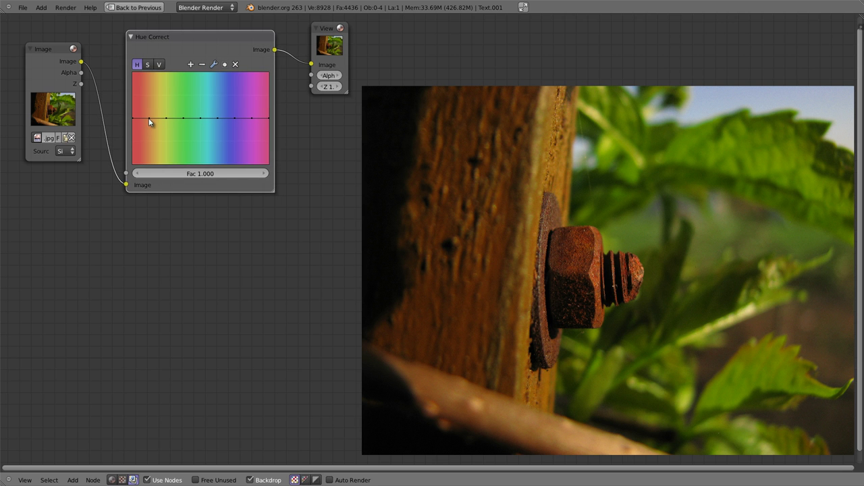
left_click_drag(150, 109, 151, 79)
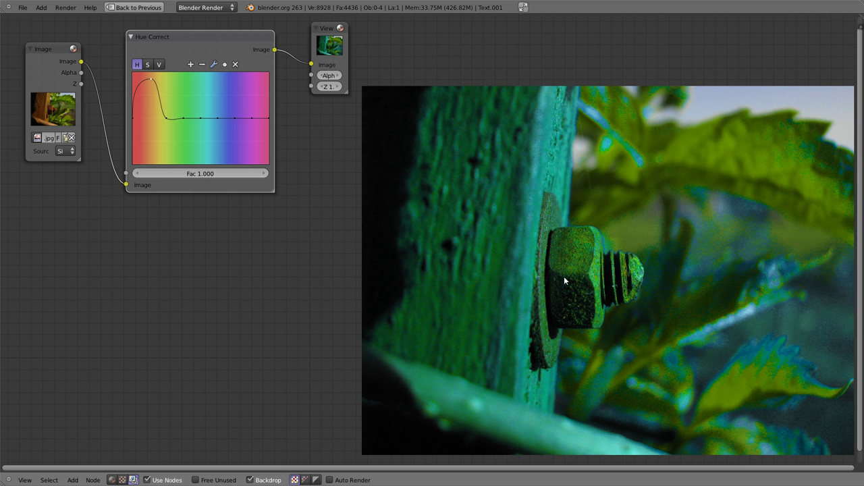
left_click_drag(149, 78, 148, 117)
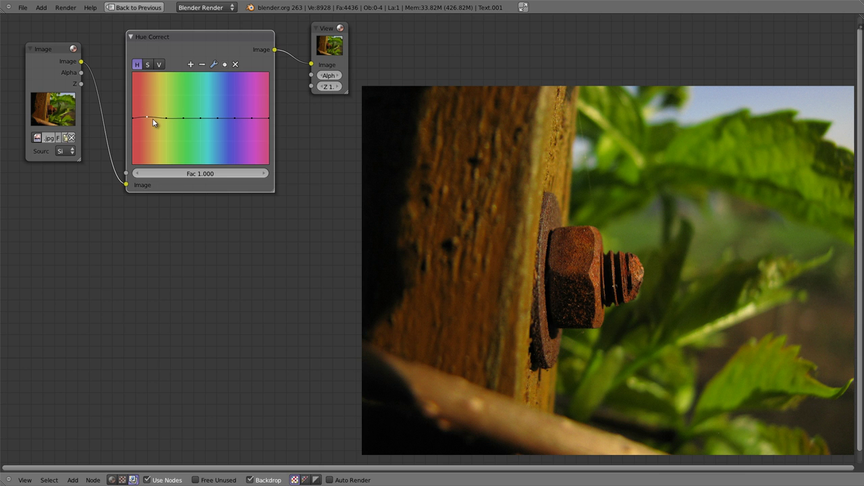
Step: Lower the red point on the hue curve and add a raised bump mid-curve
left_click(147, 118)
left_click(146, 124)
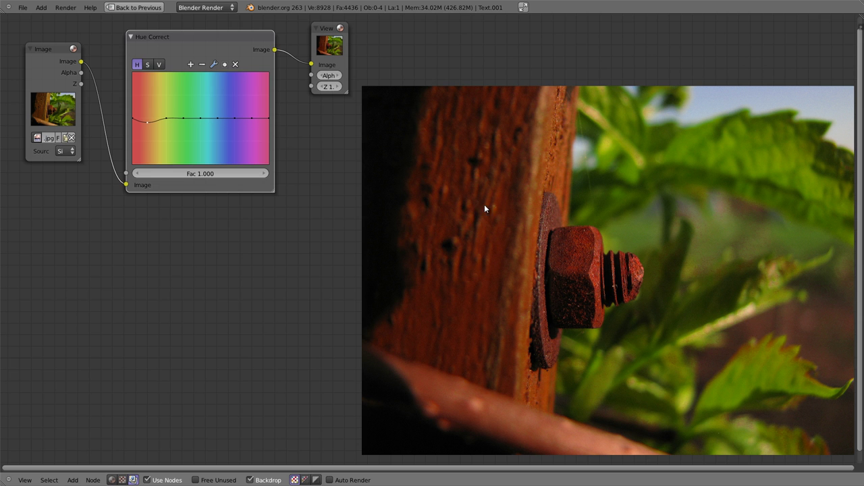
left_click(148, 125)
left_click_drag(182, 119, 182, 108)
Step: Reset the hue curve to flat and switch to the saturation curve
left_click(212, 65)
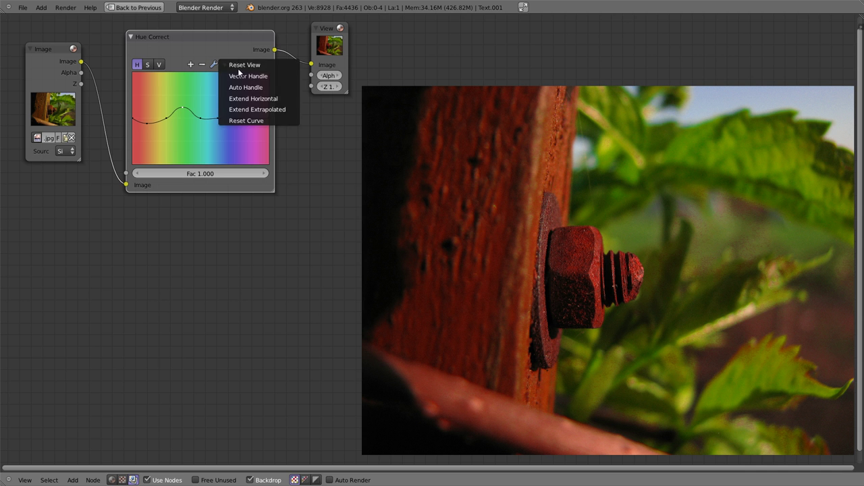
left_click(260, 123)
left_click(149, 64)
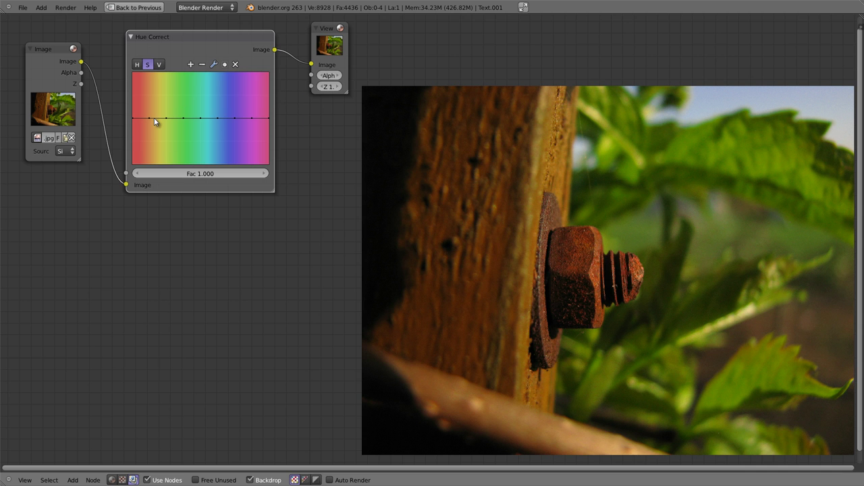
Step: Desaturate the red-orange hues, then lift saturation points into peaks over yellow-green and blue
left_click_drag(146, 122, 149, 125)
left_click_drag(149, 126, 149, 132)
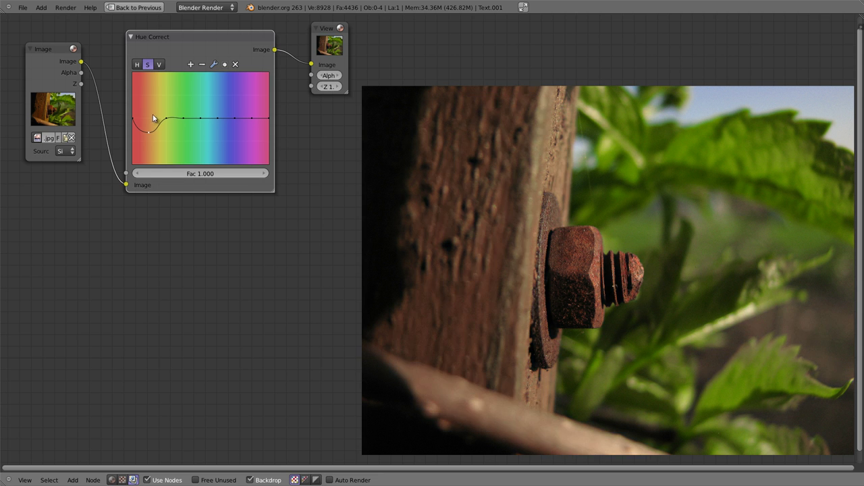
left_click_drag(167, 119, 166, 124)
left_click_drag(217, 95, 219, 91)
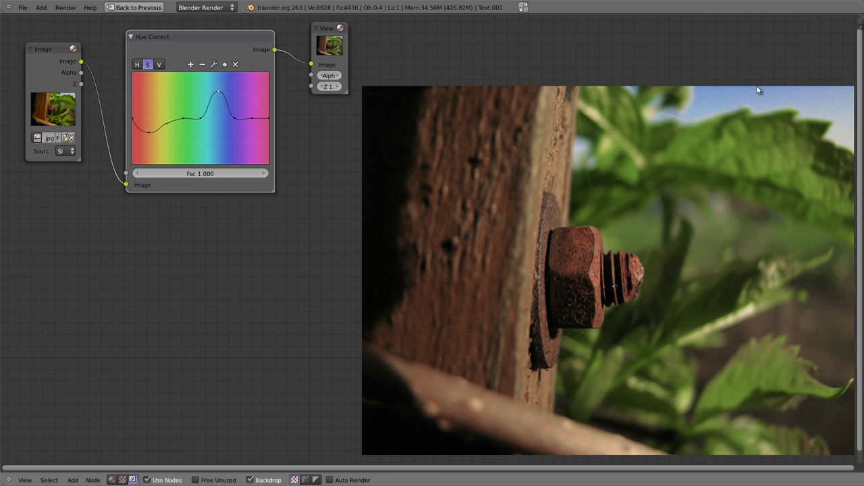
left_click_drag(201, 118, 201, 94)
left_click_drag(167, 124, 166, 96)
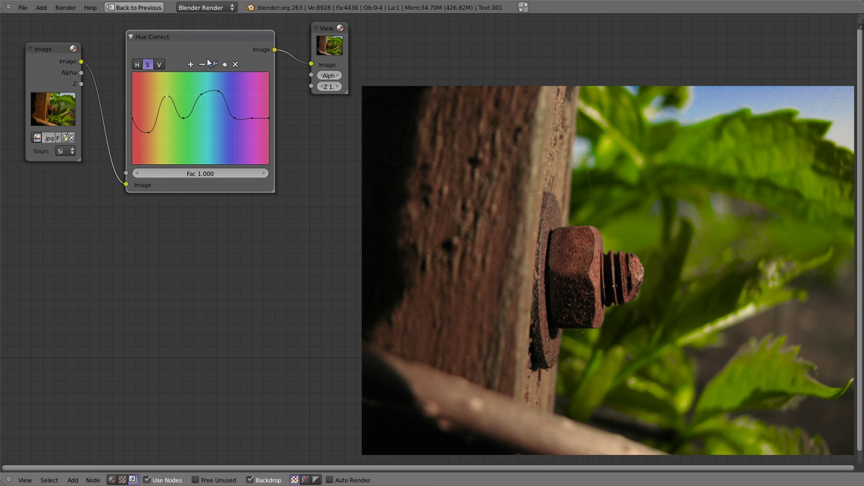
Step: Apply Reset Curve to the S channel from the wrench menu, then select the V channel
left_click(160, 65)
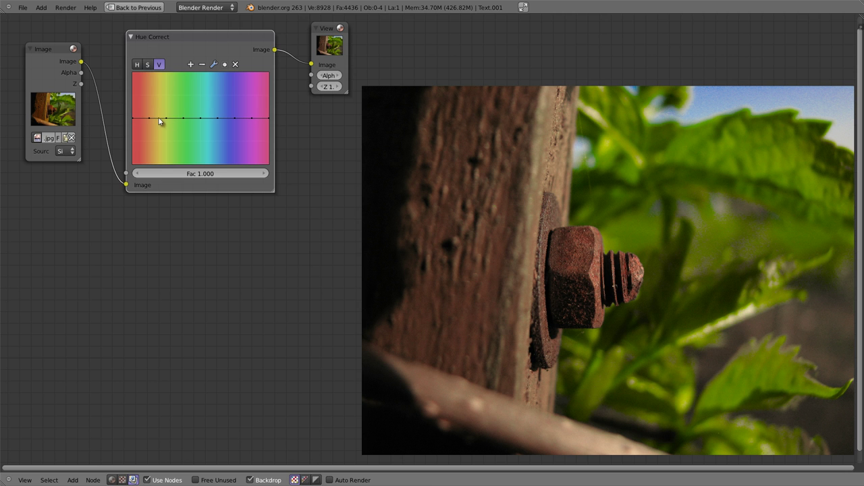
left_click(148, 64)
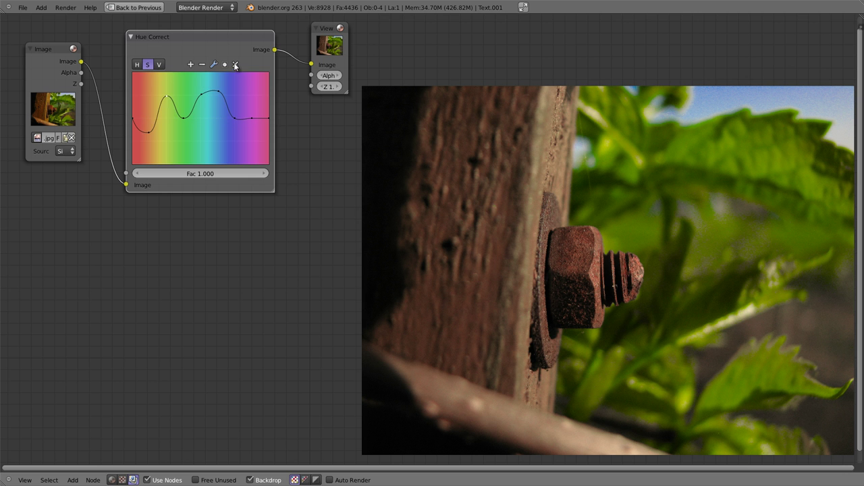
left_click(213, 65)
left_click(247, 67)
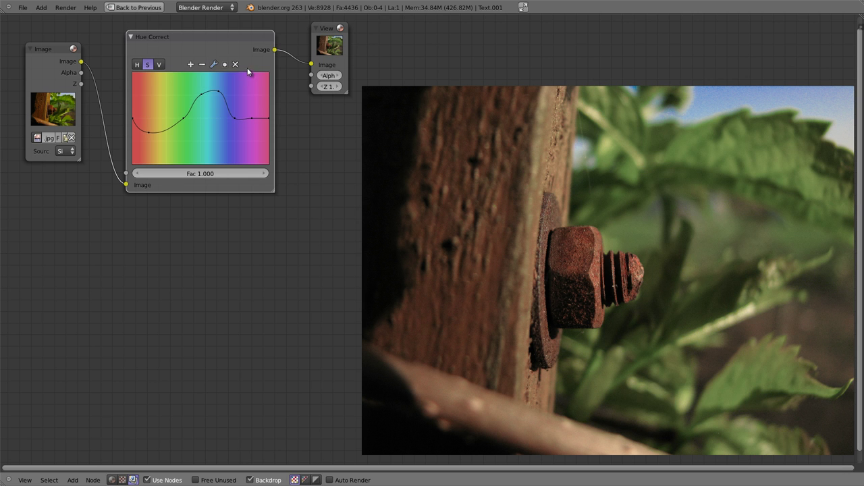
left_click(213, 65)
left_click(237, 121)
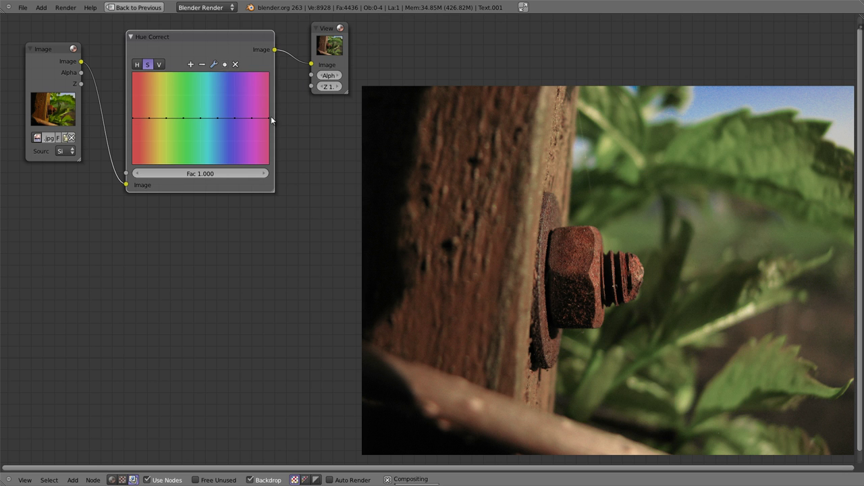
left_click(138, 64)
left_click(159, 65)
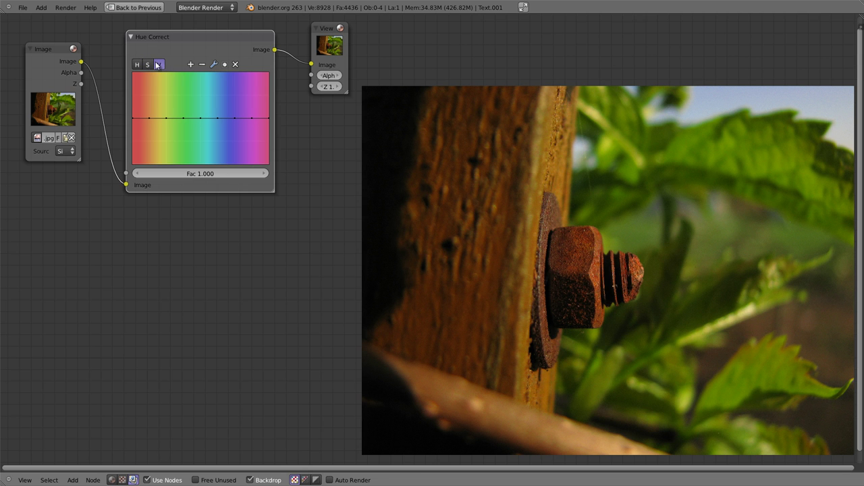
Step: Drag value curve points down into a deep dip over the orange-to-yellow hues, then narrow it
left_click_drag(149, 117, 147, 153)
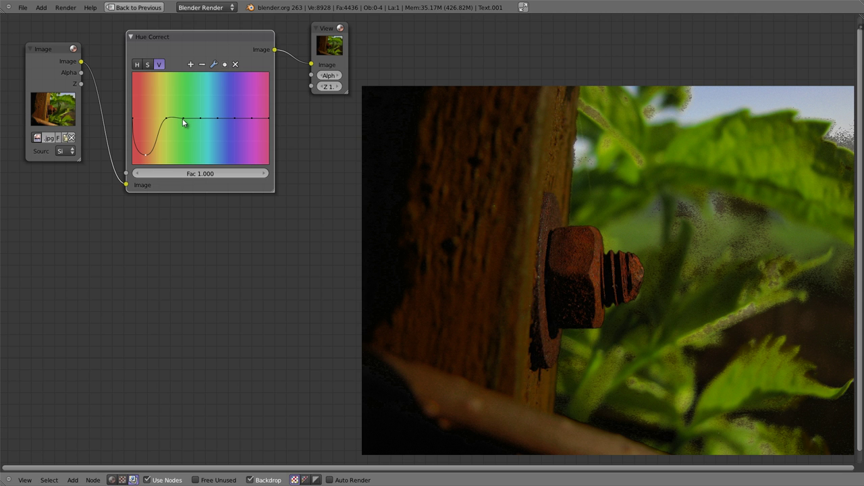
left_click_drag(181, 157, 179, 165)
left_click_drag(168, 118, 163, 158)
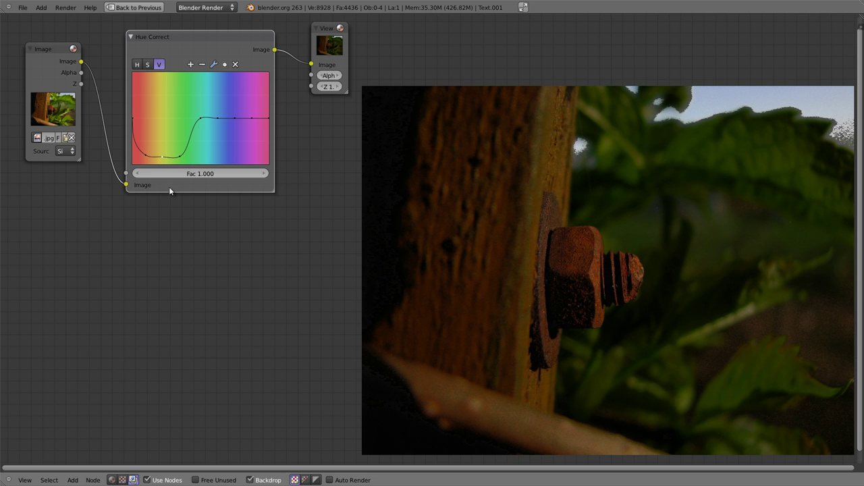
left_click_drag(146, 156, 146, 118)
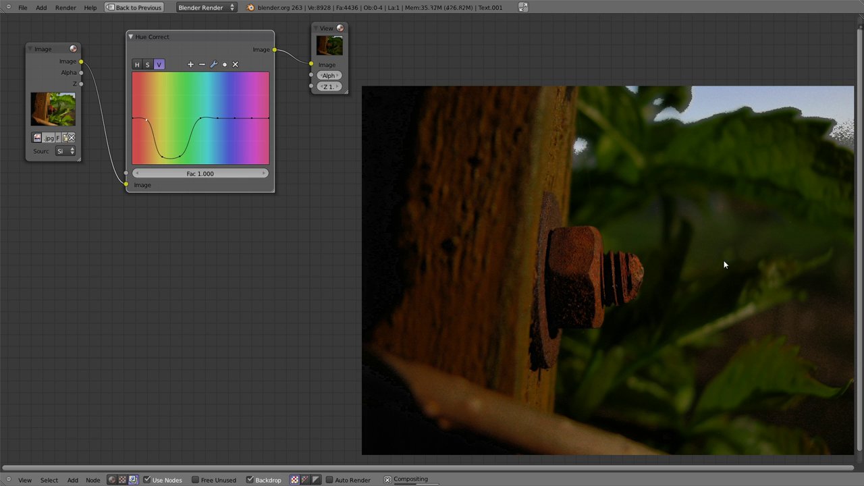
Step: Reset the value curve to flat and delete its extra points
left_click(213, 64)
left_click(246, 121)
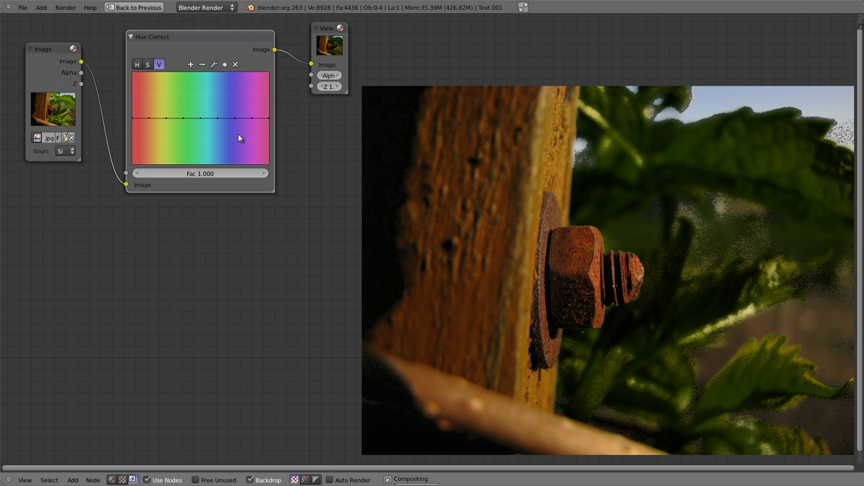
left_click(167, 118)
left_click(235, 64)
left_click(183, 118)
left_click(236, 64)
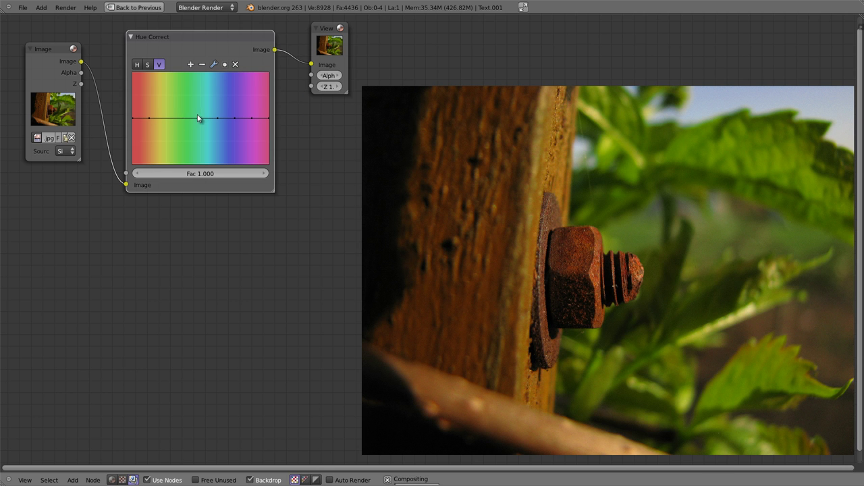
left_click(217, 118)
left_click(236, 64)
left_click(236, 65)
Step: Drag the remaining value points into a broad U with flattened shoulders at both ends
mouse_move(253, 116)
left_mouse_down()
mouse_move(182, 118)
mouse_move(170, 135)
mouse_move(177, 166)
left_mouse_up()
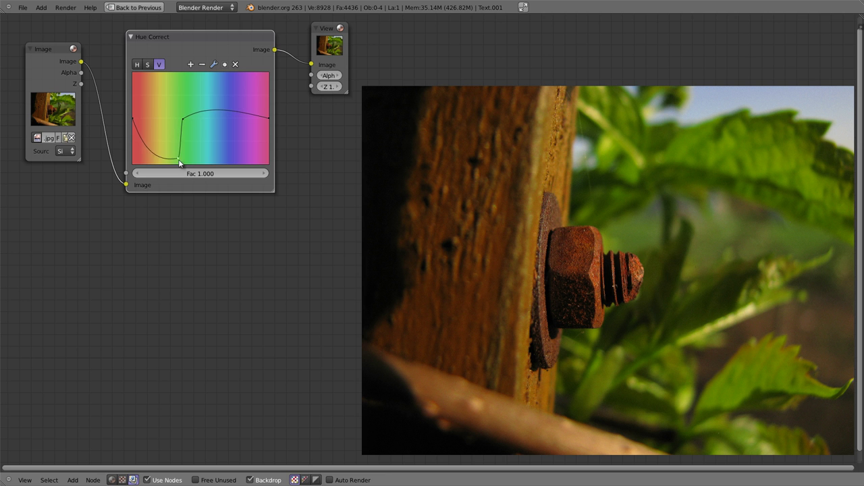
left_click_drag(185, 122, 218, 163)
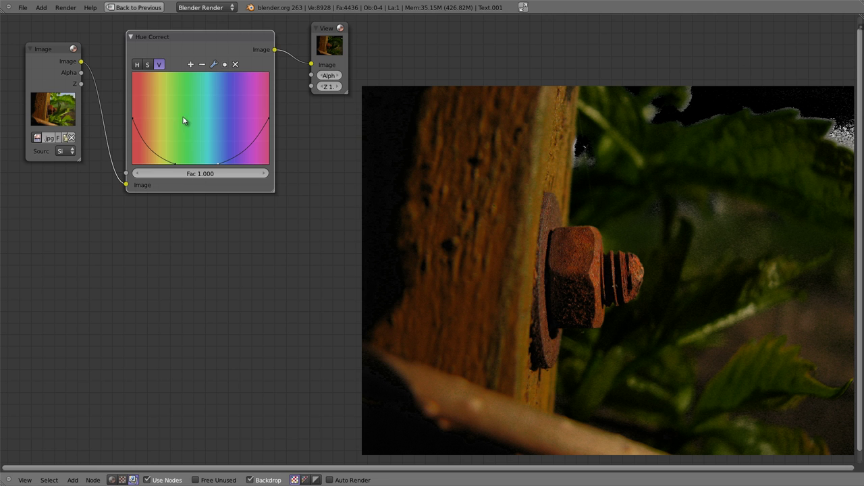
left_click_drag(169, 164, 161, 164)
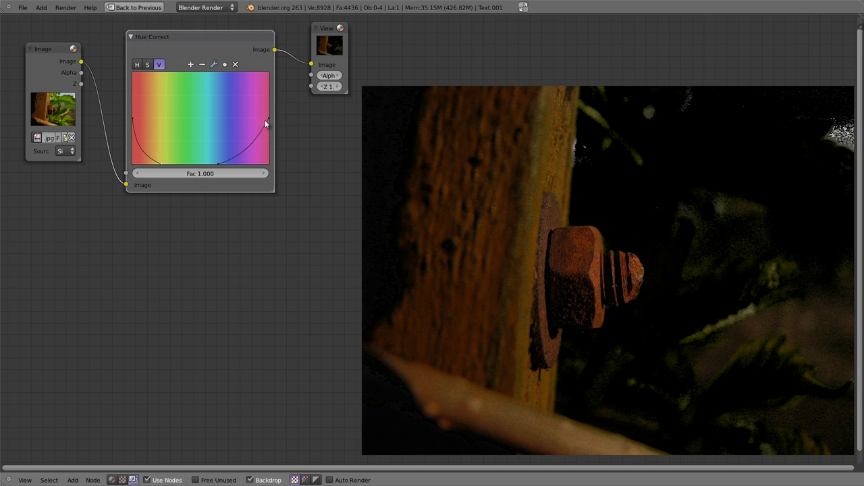
left_click_drag(267, 122, 258, 119)
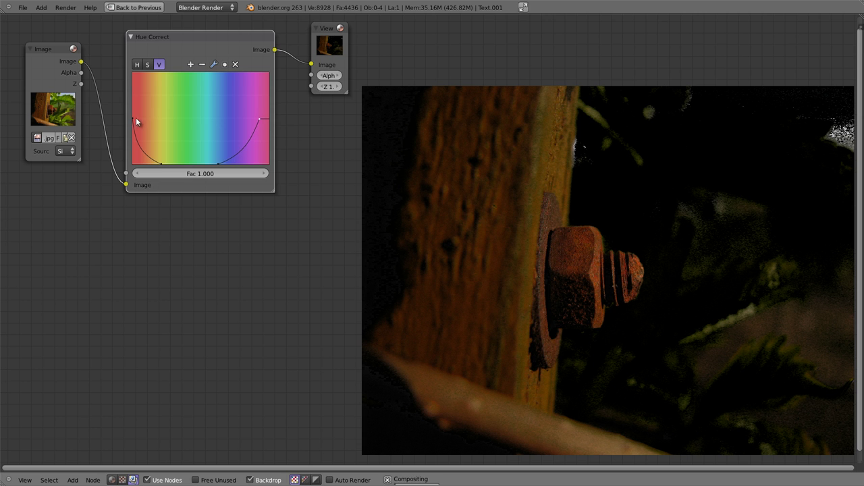
left_click_drag(136, 119, 139, 118)
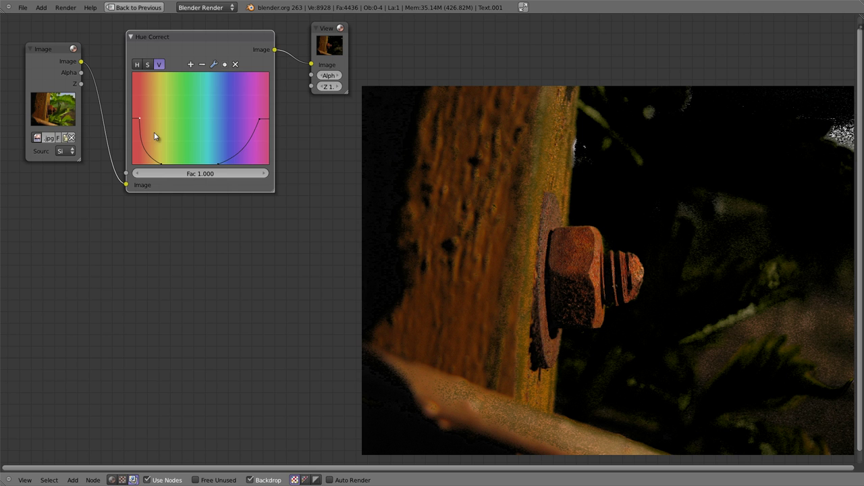
left_click_drag(137, 120, 141, 118)
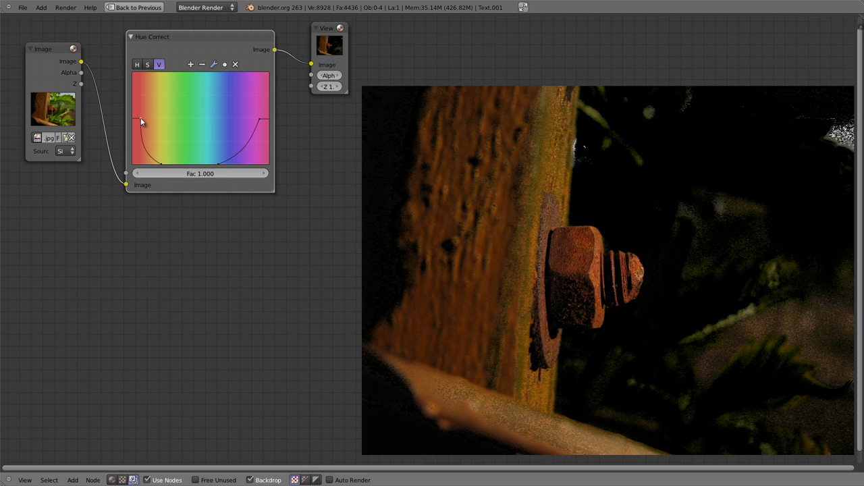
Step: Set the value curve to Extend Extrapolated and shift its bottom point right
left_click(214, 65)
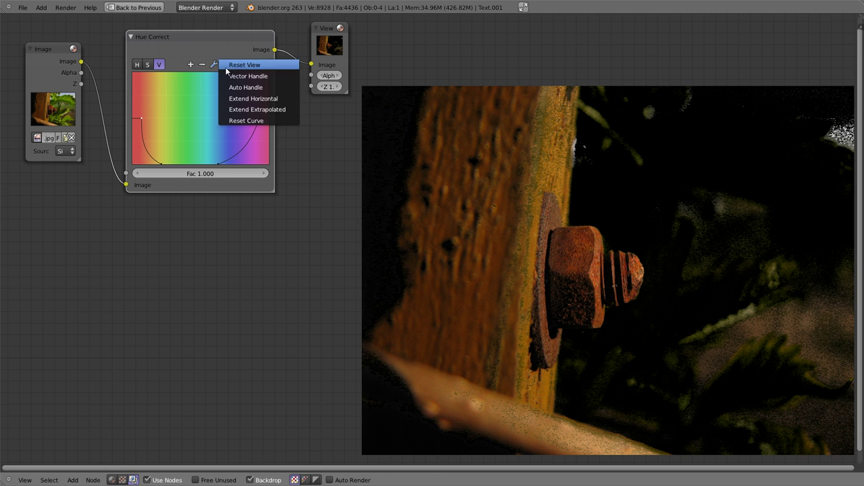
left_click(238, 110)
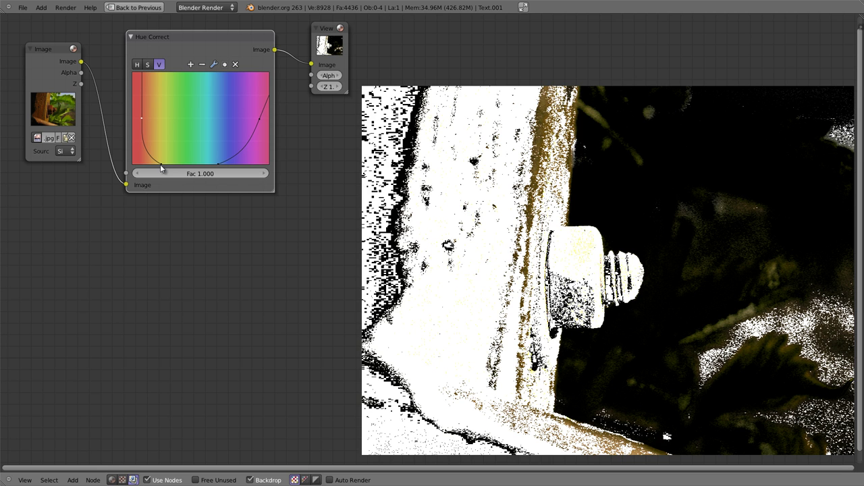
left_click_drag(160, 163, 169, 163)
Step: Shape the V curve into one bell peaking over green-cyan, with both ends pulled to zero
left_click_drag(141, 116, 148, 116)
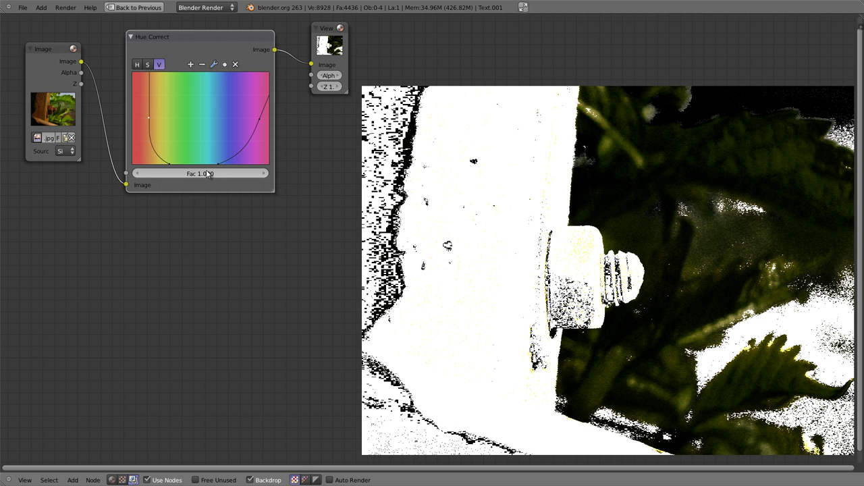
left_click_drag(217, 165, 236, 169)
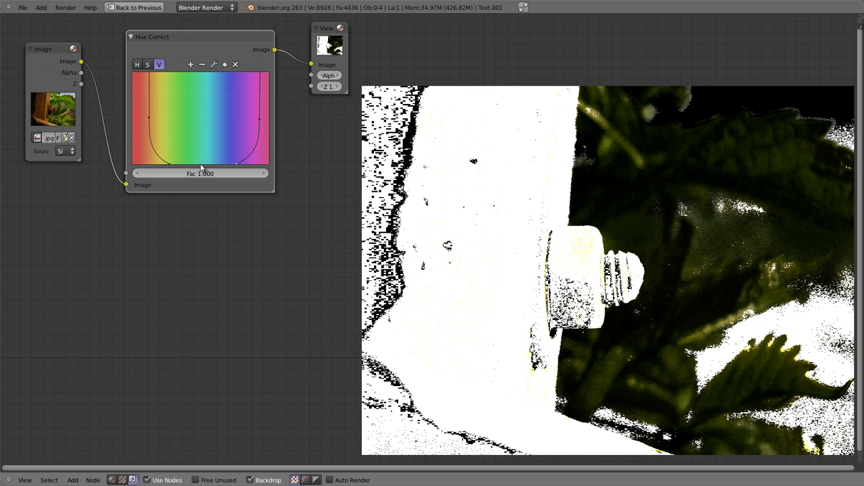
left_click_drag(170, 161, 206, 76)
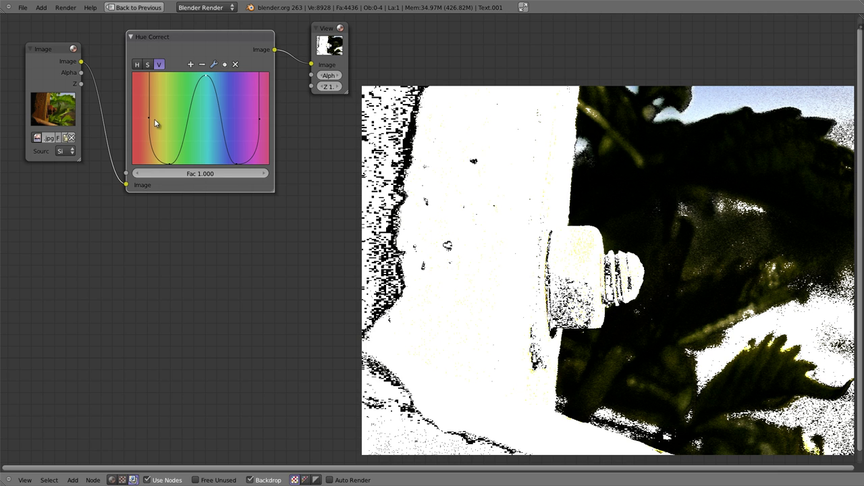
left_click_drag(148, 120, 120, 169)
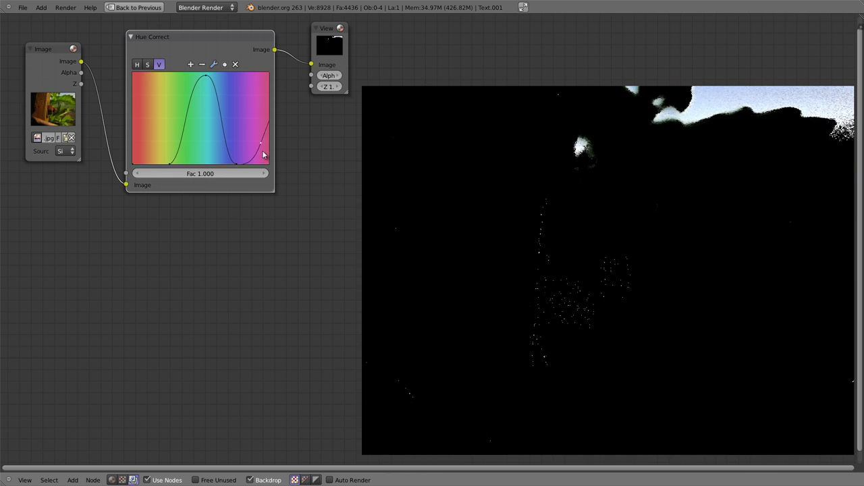
left_click_drag(260, 118, 264, 175)
Step: Drag the V curve's peak and ends left into a narrow bell over orange-yellow hues
left_click_drag(171, 164, 139, 164)
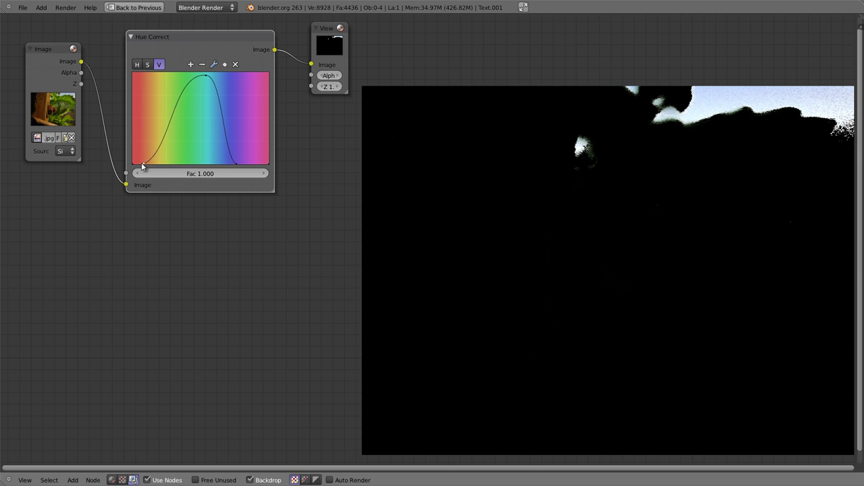
left_click_drag(205, 76, 159, 76)
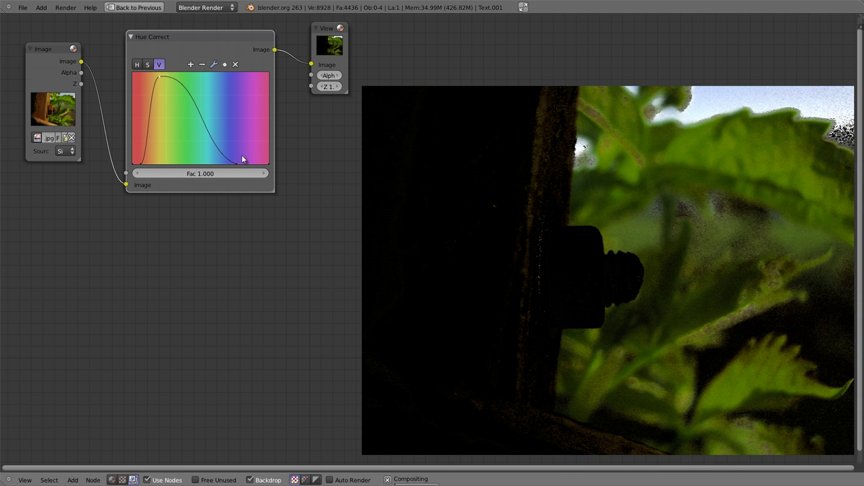
left_click_drag(236, 169, 164, 165)
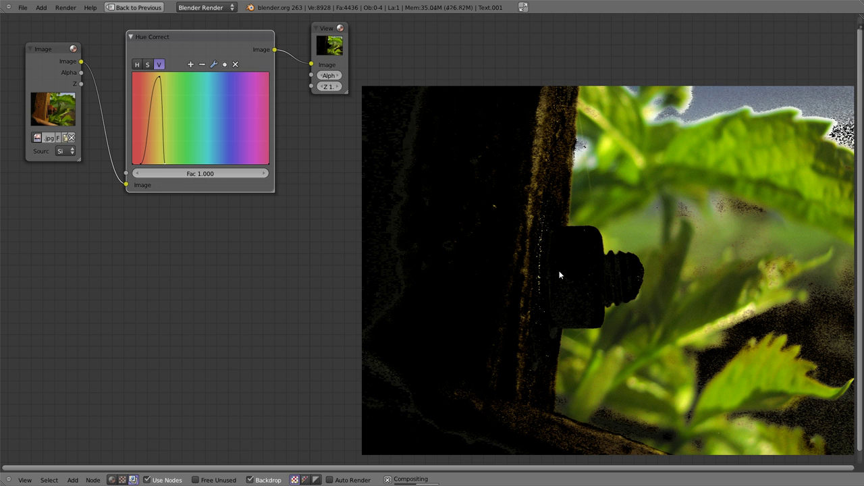
left_click_drag(208, 31, 213, 31)
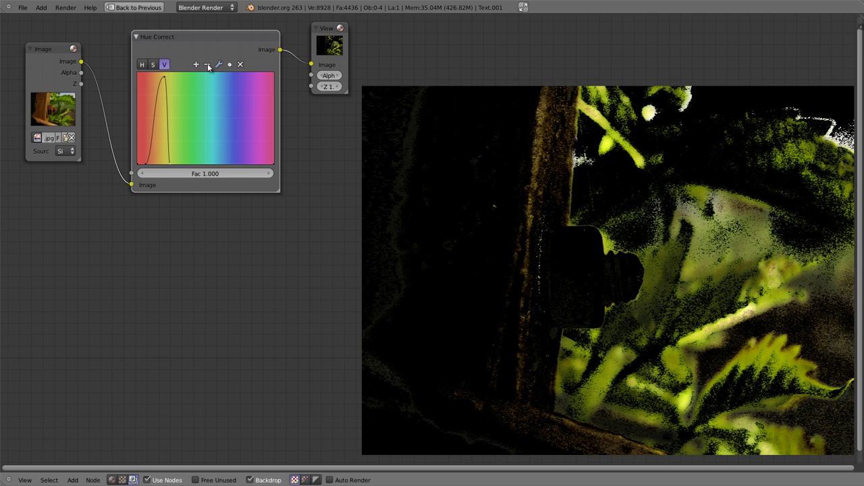